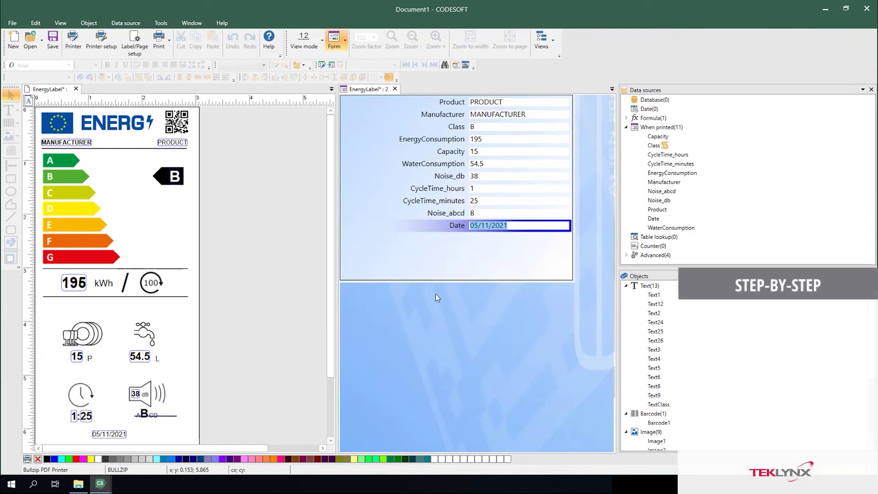
Change the energy label's form mode from Automatic to Custom in Form settings
right_click(378, 259)
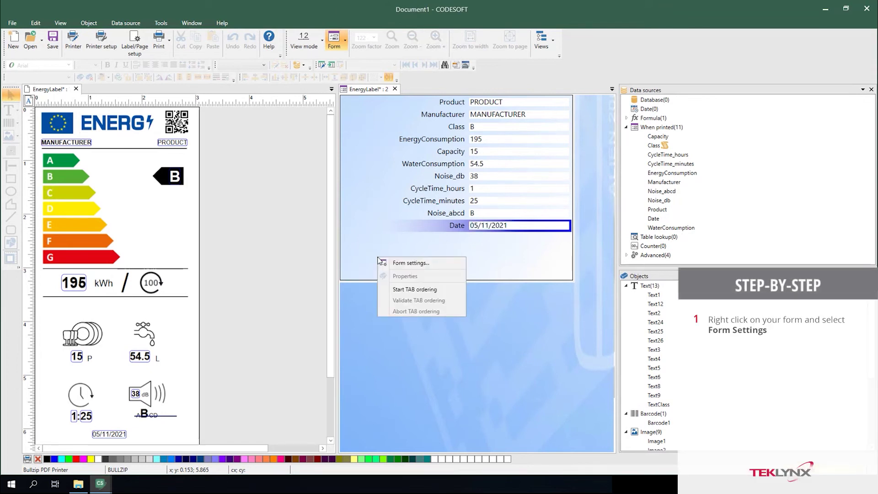
left_click(415, 263)
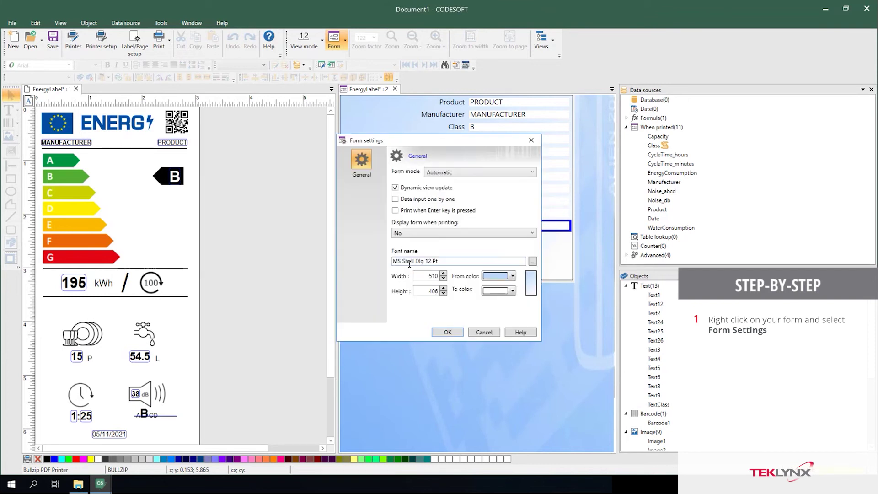
left_click(487, 172)
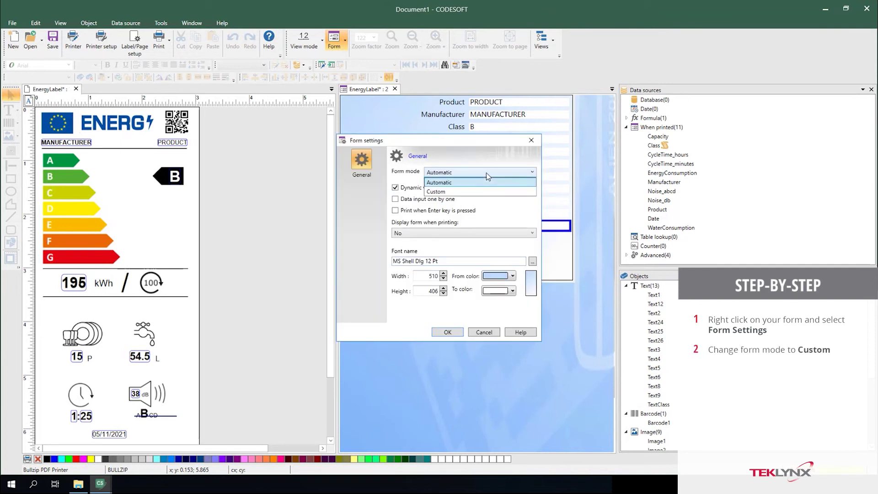
left_click(447, 191)
left_click(447, 332)
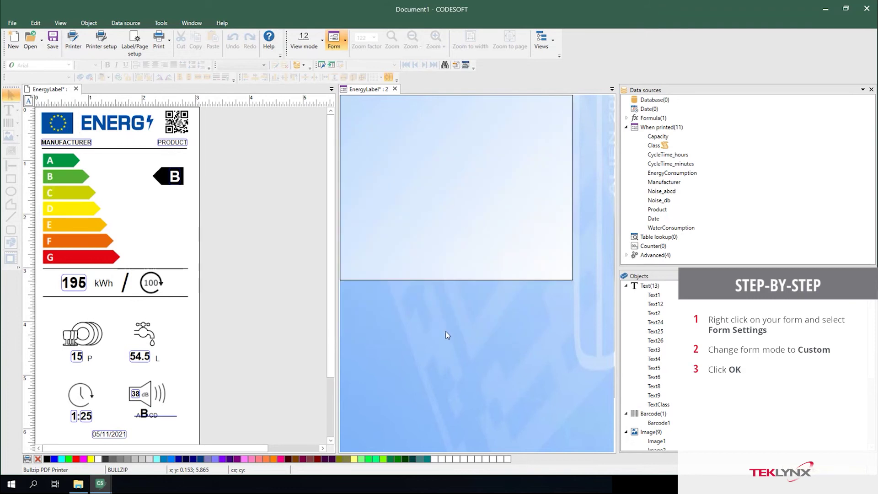
Edit the blank form using 'Convert from Automatic Form' and advance to the control assignment page
right_click(424, 205)
left_click(444, 226)
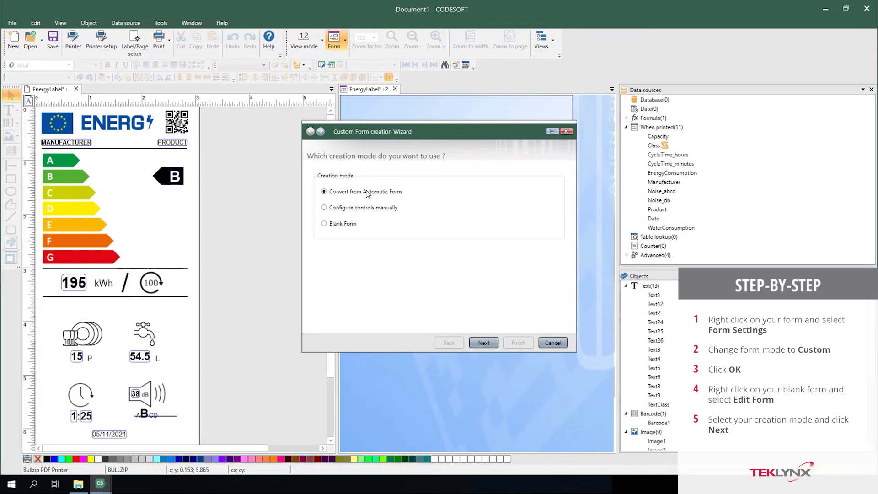
left_click(484, 344)
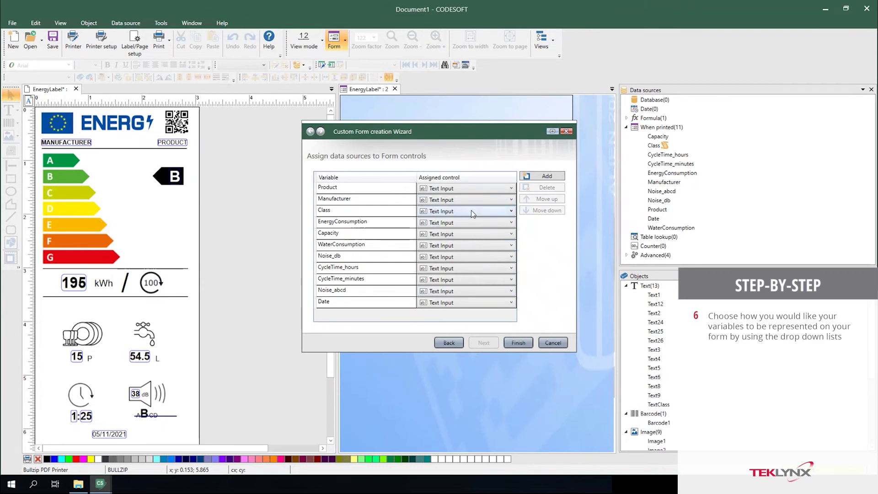
Assign Class a Radio Button List control and Capacity a Slider control
left_click(503, 212)
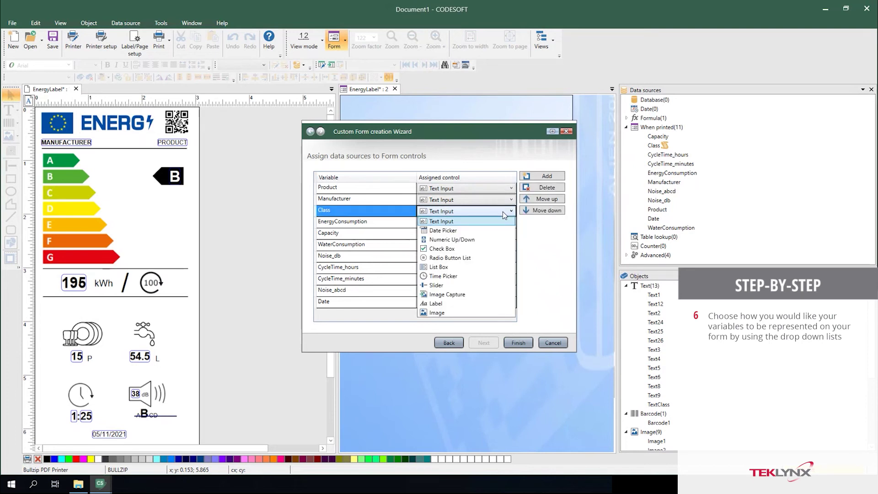
left_click(445, 258)
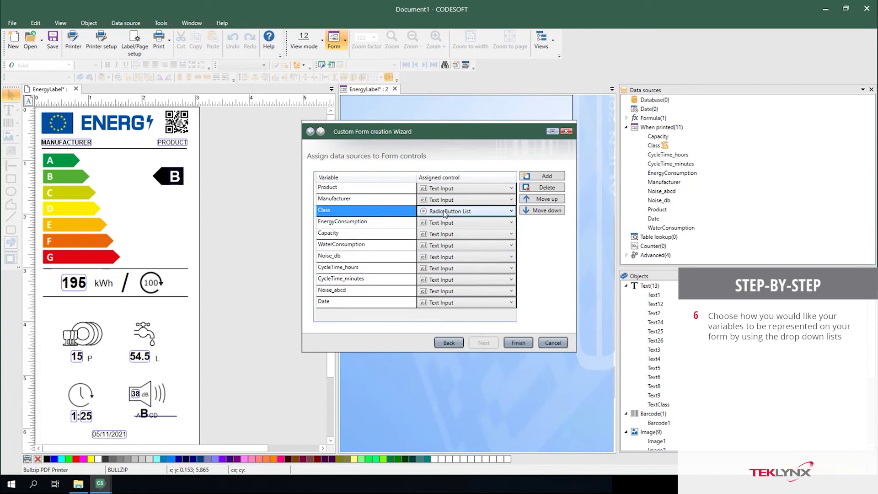
left_click(487, 235)
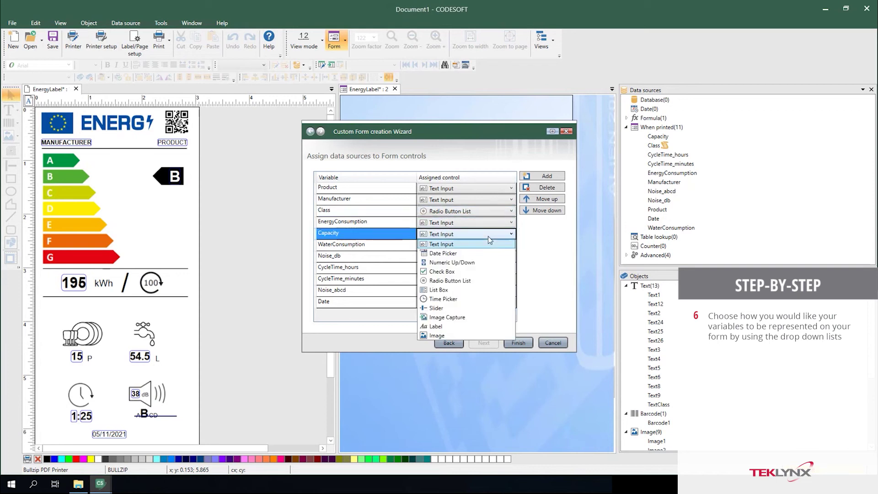
left_click(443, 308)
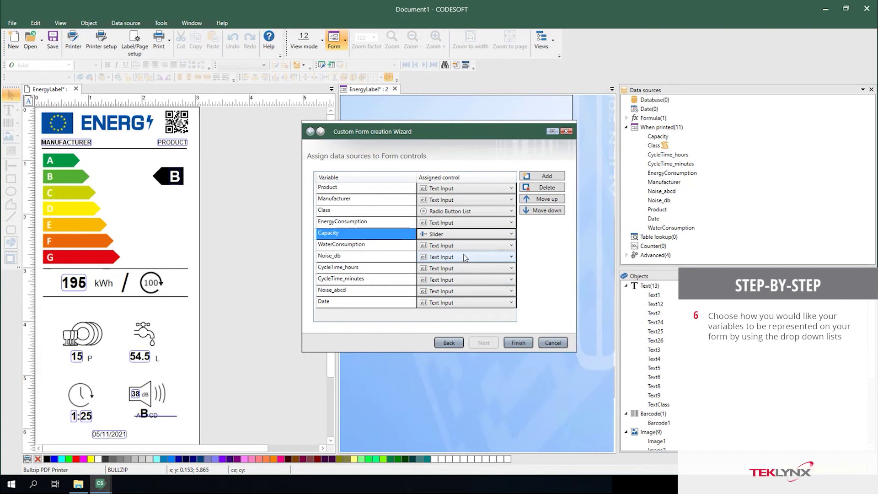
Make WaterConsumption a Numeric Up/Down and Date a Date Picker, then generate the form
left_click(502, 248)
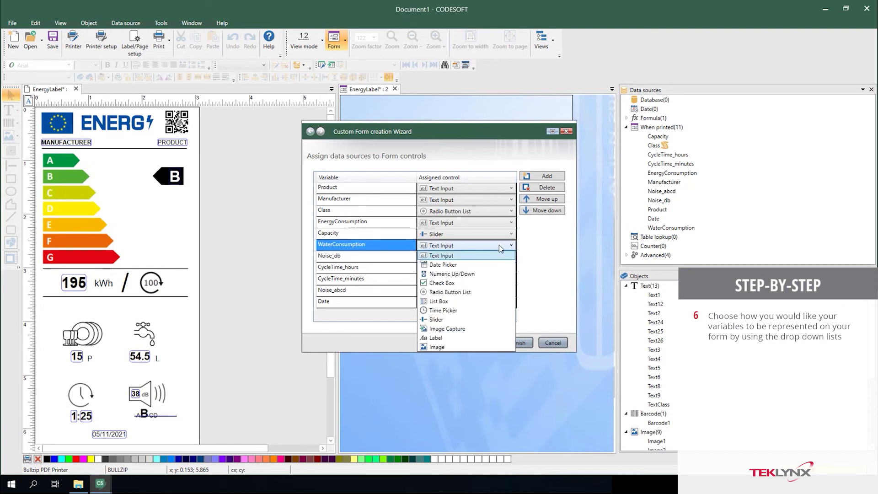
left_click(441, 274)
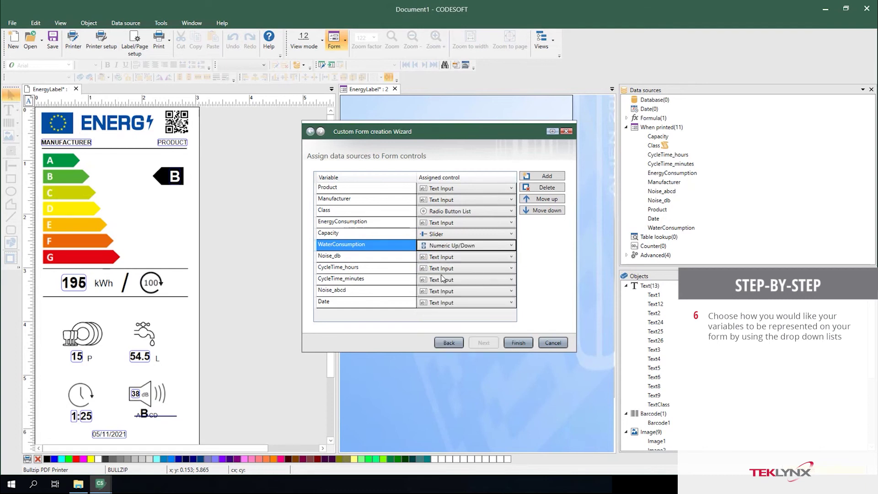
left_click(482, 301)
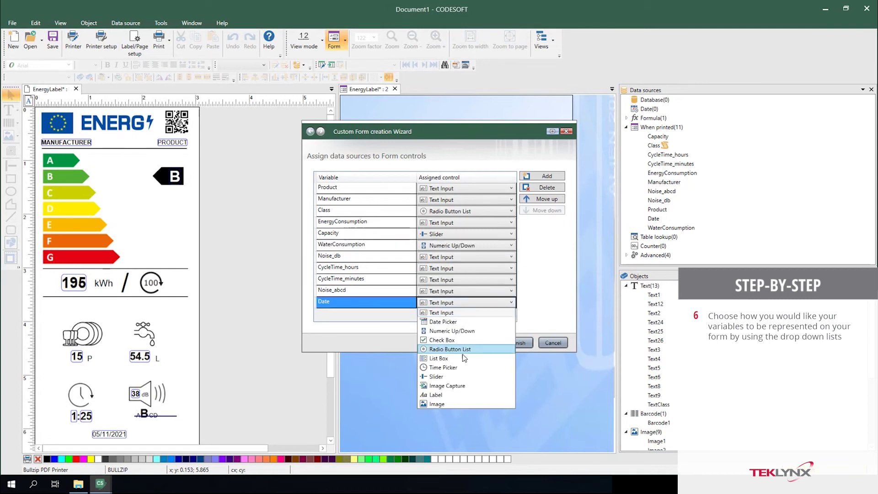
left_click(442, 322)
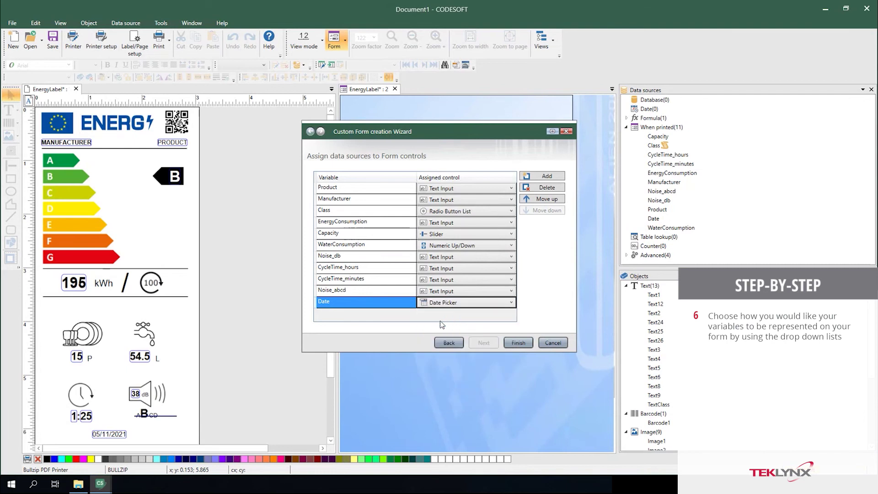
left_click(510, 303)
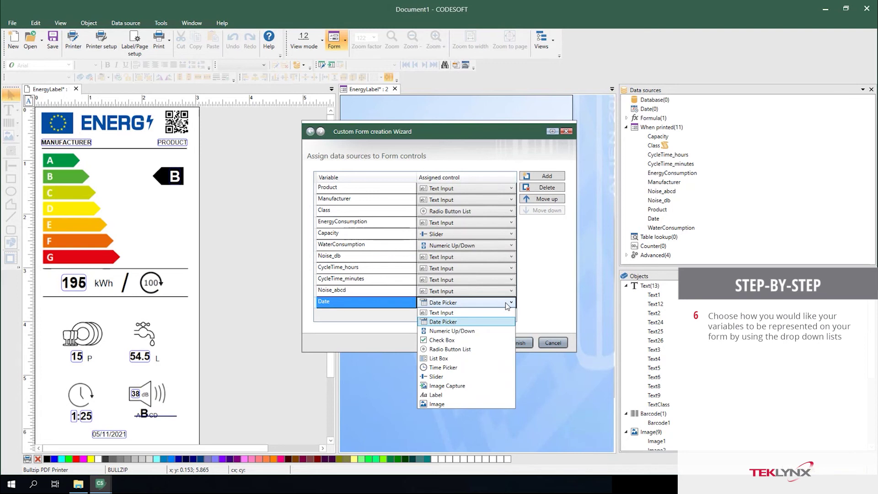
left_click(525, 296)
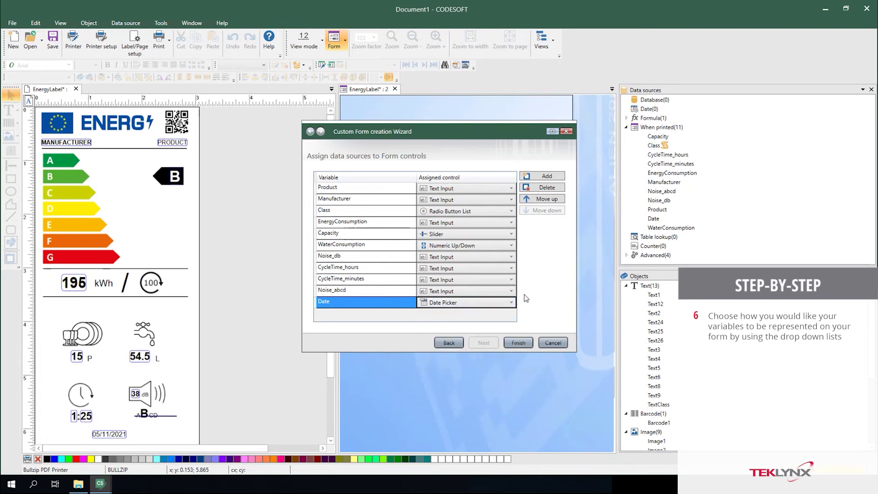
left_click(519, 344)
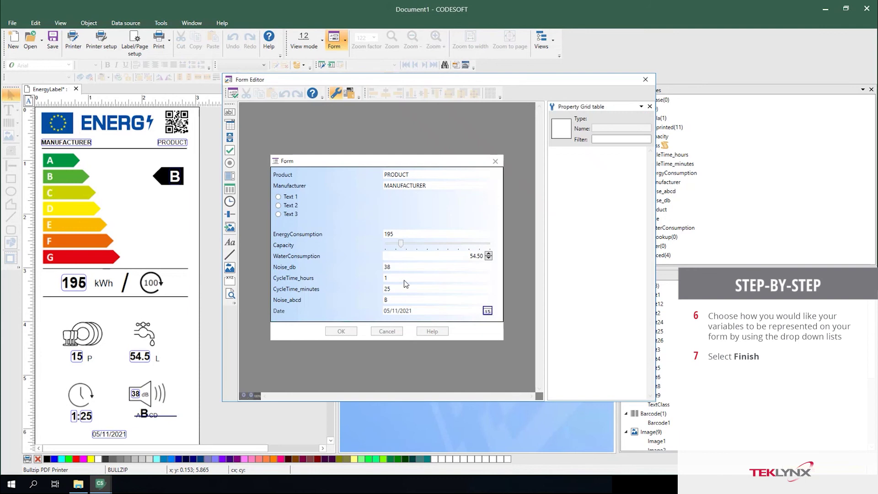
Resize the custom form to 542 × 603 by dragging its corner handle
left_click(498, 339)
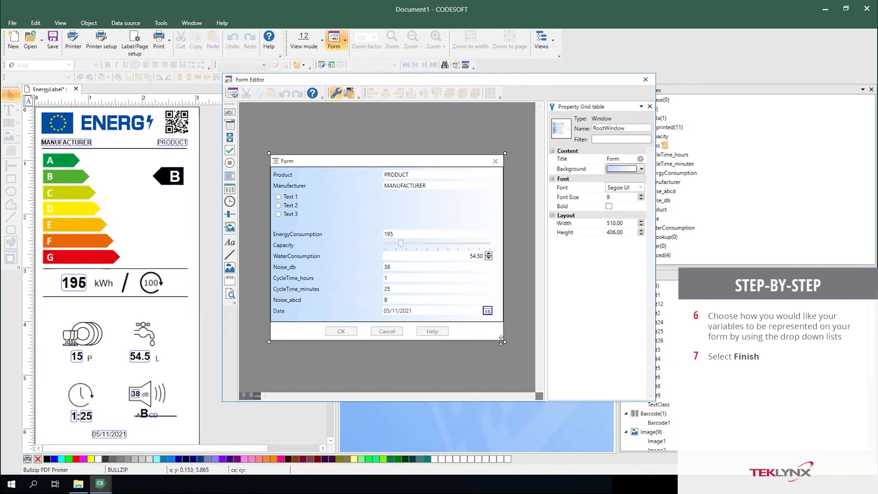
left_click_drag(503, 341, 517, 428)
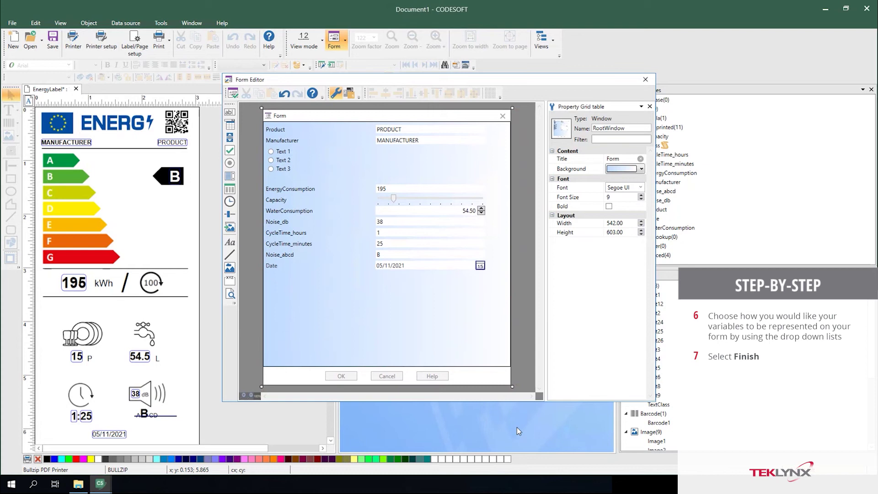
left_click(329, 160)
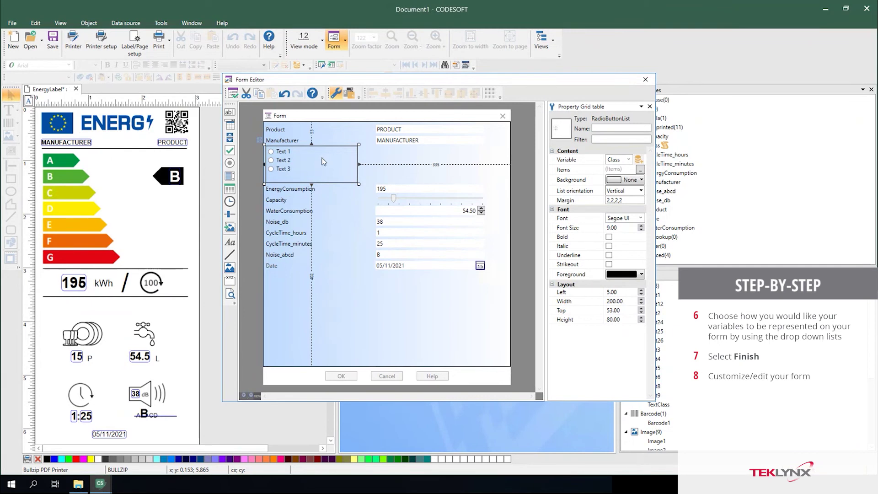
In the Class items editor, make values match display text and add four rows
left_click(640, 170)
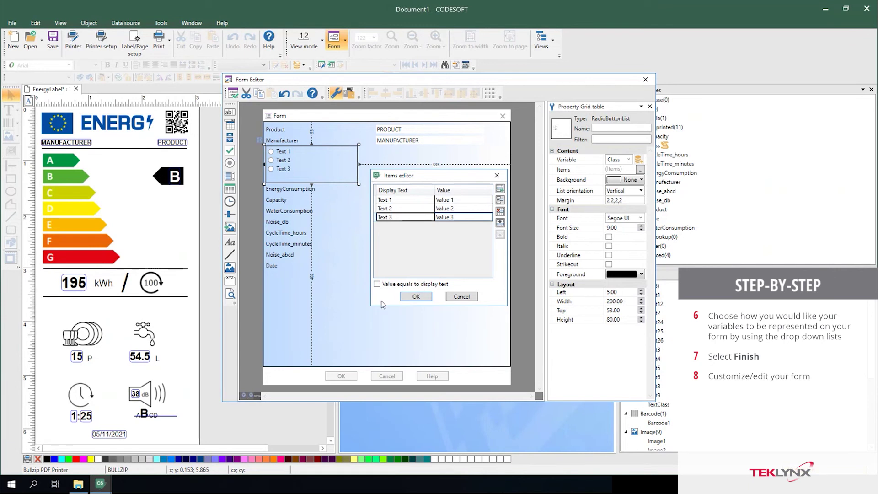
left_click(377, 284)
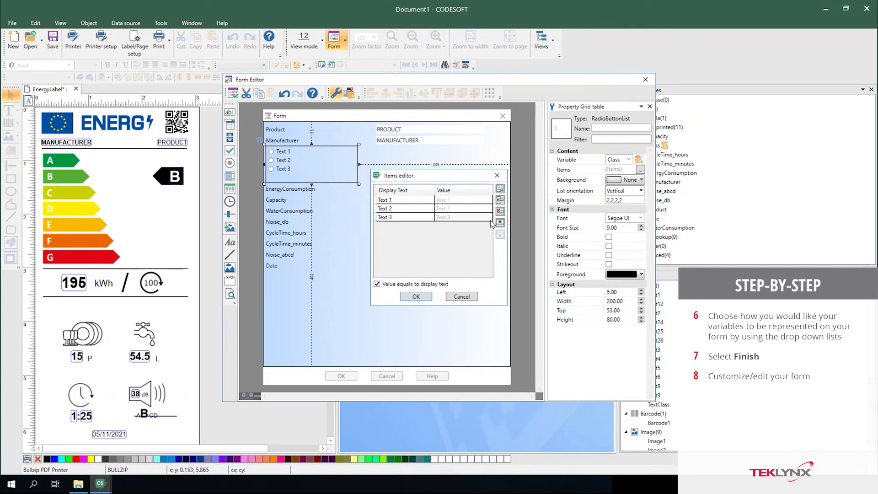
left_click(501, 190)
left_click(500, 191)
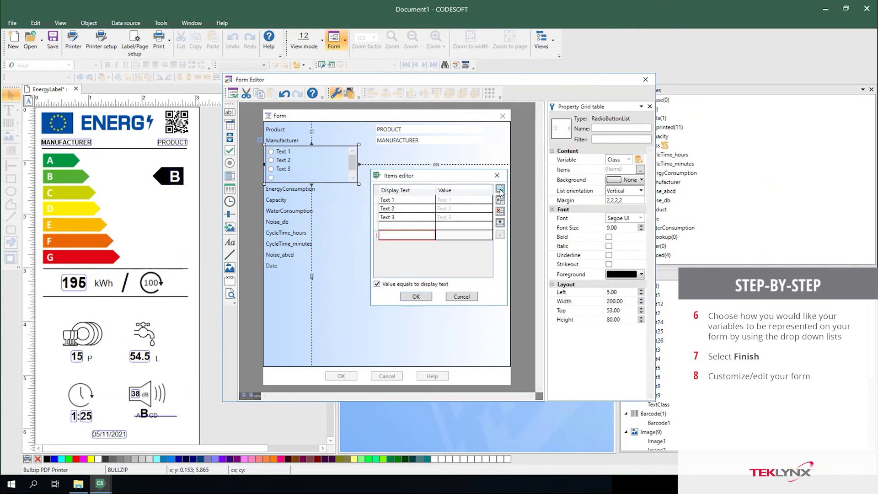
left_click(500, 190)
left_click(501, 190)
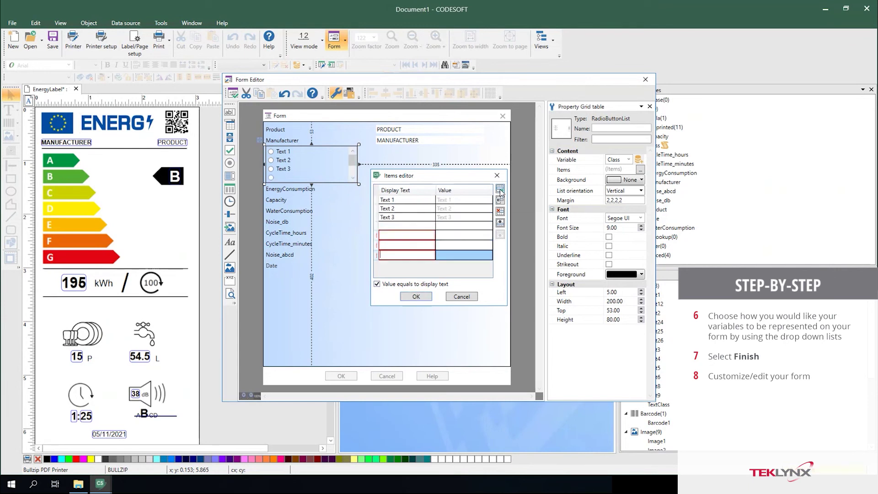
Name the seven radio items A, B, C, D, E, F and G
left_click(397, 201)
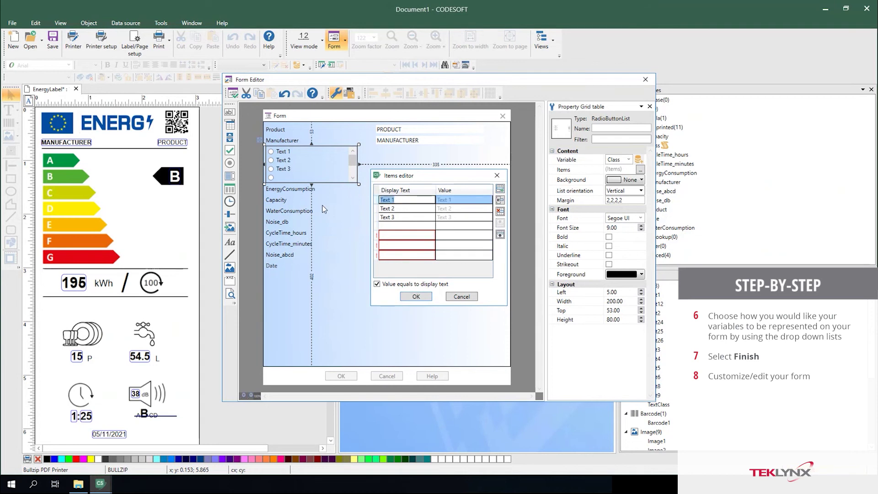
type("A")
left_click(397, 209)
type("B")
left_click(396, 217)
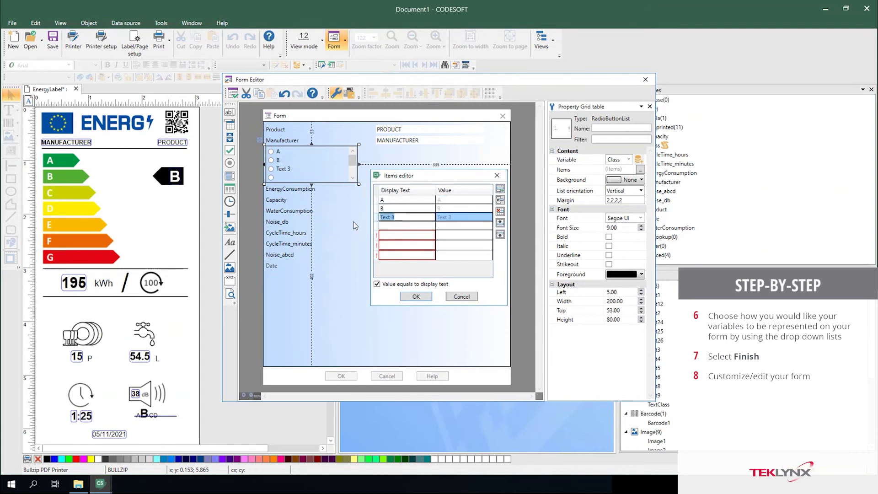
type("C")
left_click(393, 226)
type("D")
left_click(390, 234)
type("E")
left_click(388, 245)
type("F")
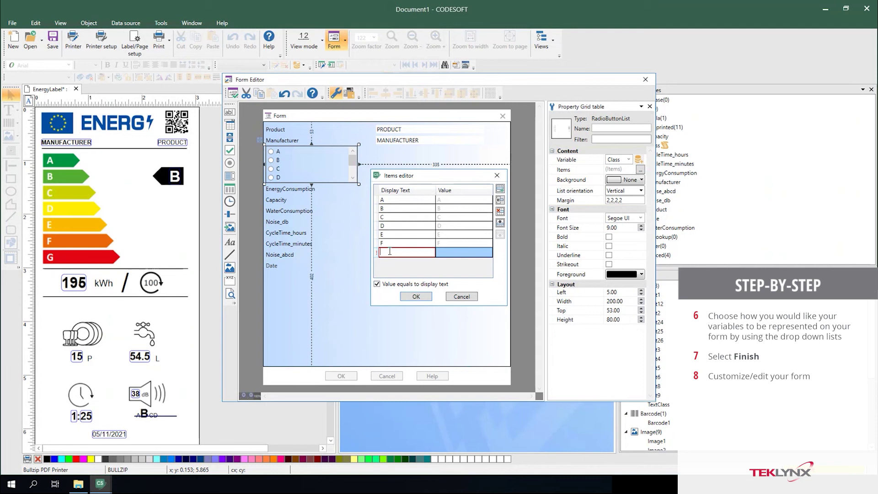
left_click(388, 252)
type("G")
left_click(377, 284)
Confirm the class items and shift the EnergyConsumption-through-Date fields down
left_click(416, 296)
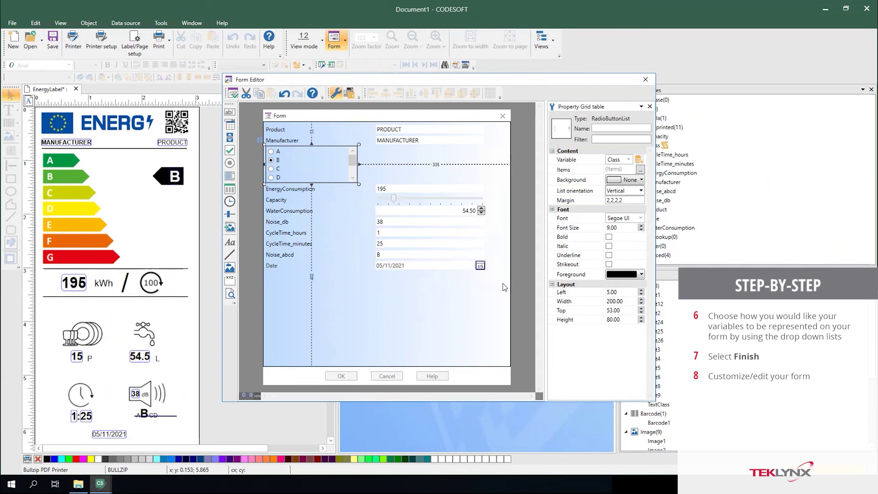
left_click_drag(503, 299, 254, 180)
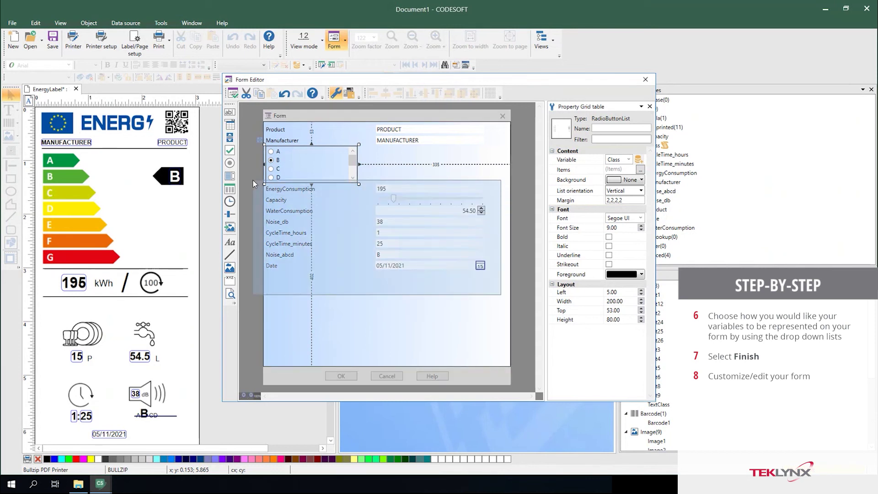
left_click_drag(327, 207, 321, 253)
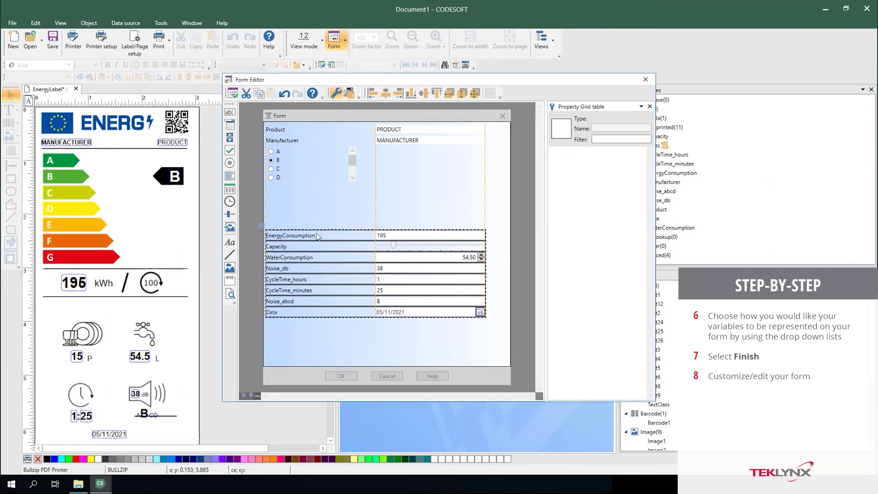
Enlarge the Class radio list to 190 × 157 and move it slightly down
left_click(318, 176)
left_click_drag(359, 183, 356, 221)
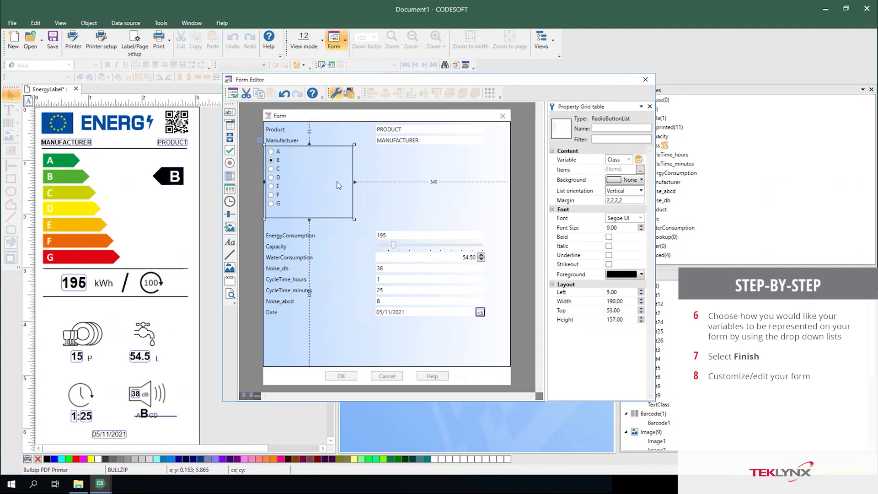
left_click_drag(337, 187, 336, 201)
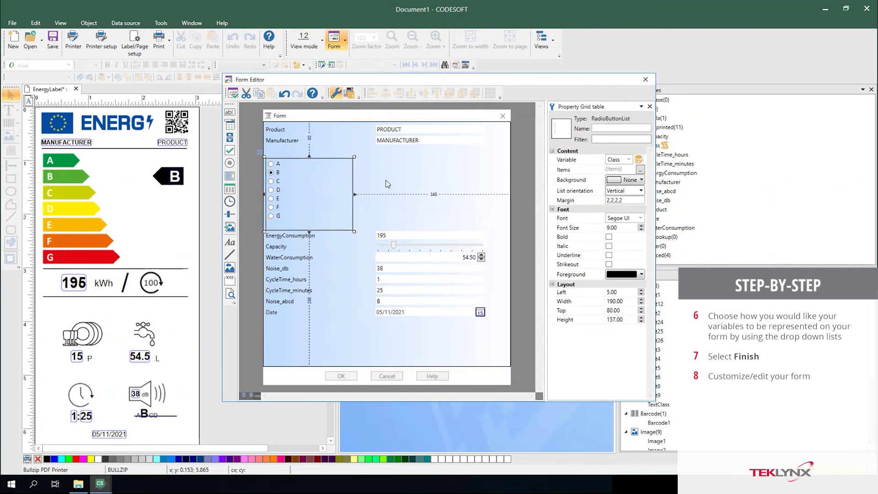
left_click(281, 145)
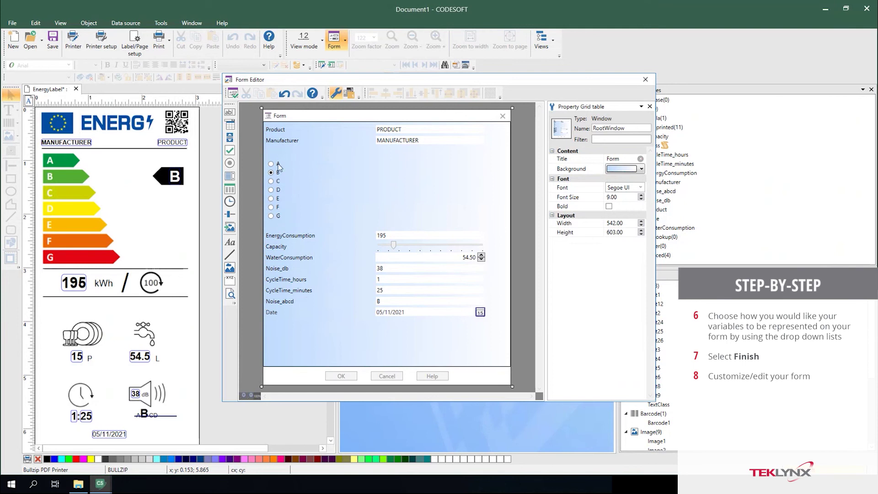
Add a label reading 'Class' above the A–G radio options
left_click(229, 242)
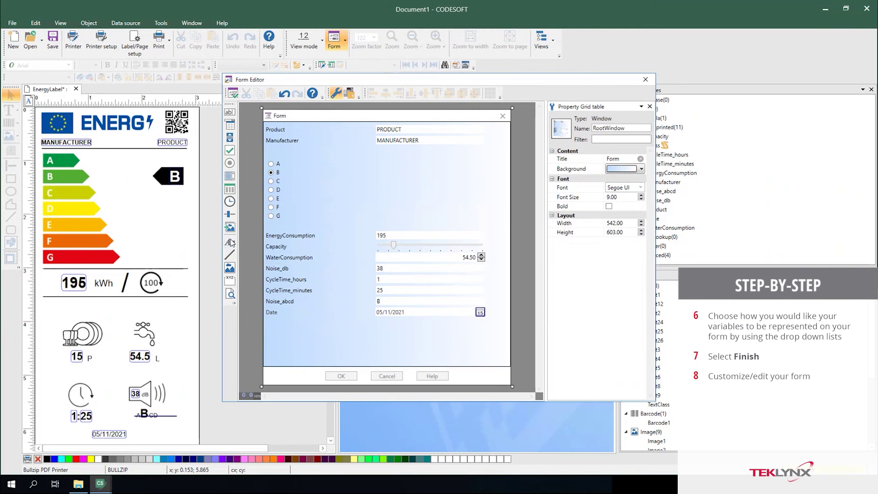
left_click(265, 149)
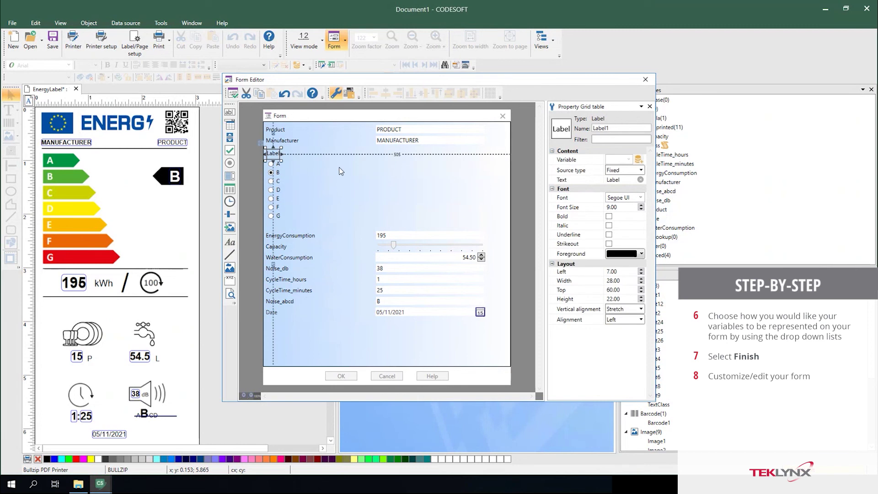
left_click(625, 178)
left_click_drag(625, 178, 551, 181)
type("Class")
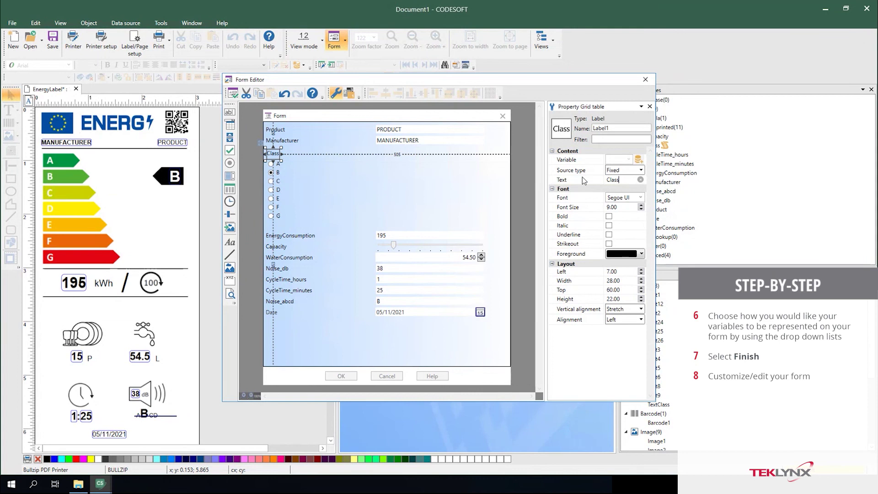
left_click(358, 176)
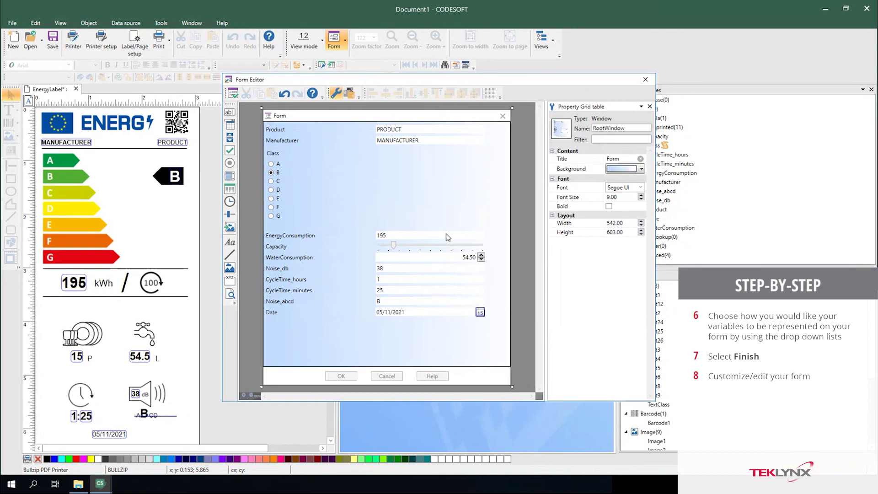
Set the Capacity slider's Step to 5
left_click(403, 249)
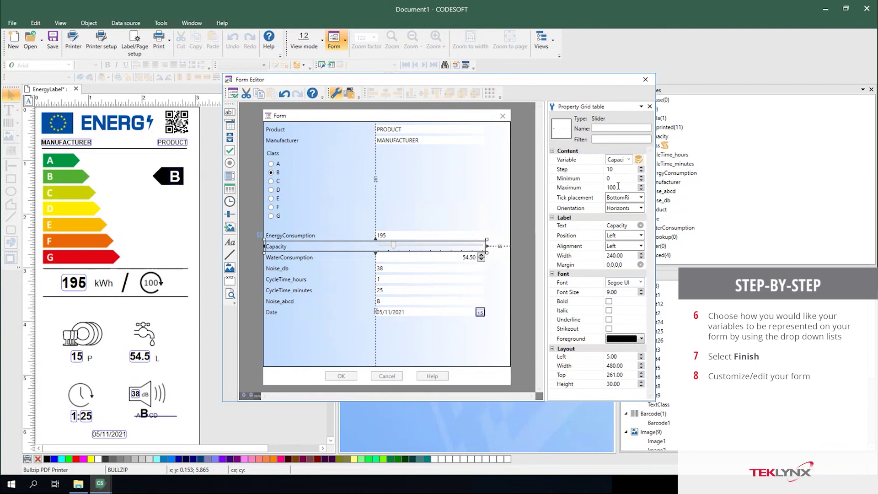
double_click(620, 170)
type("5")
Give the WaterConsumption up/down control a minimum of 0 and increment of 0.5
left_click(437, 259)
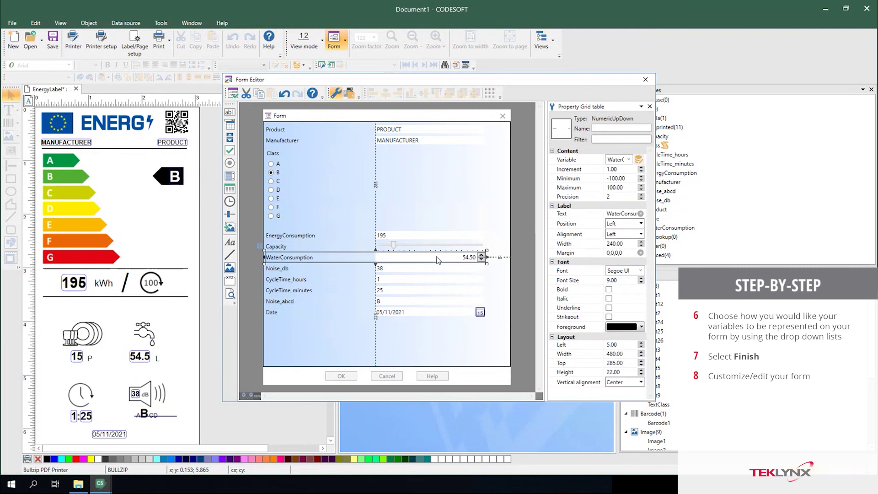
double_click(623, 179)
type("0")
left_click(624, 170)
double_click(623, 170)
type(".5")
left_click(471, 312)
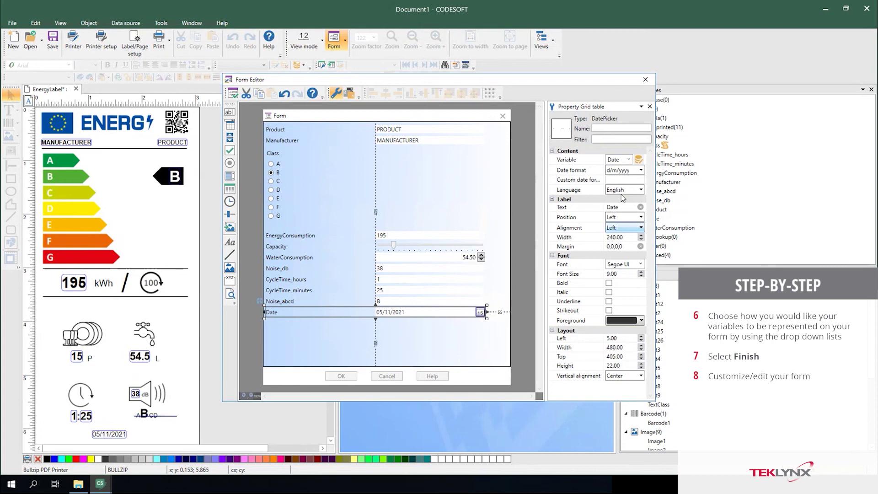
left_click(642, 171)
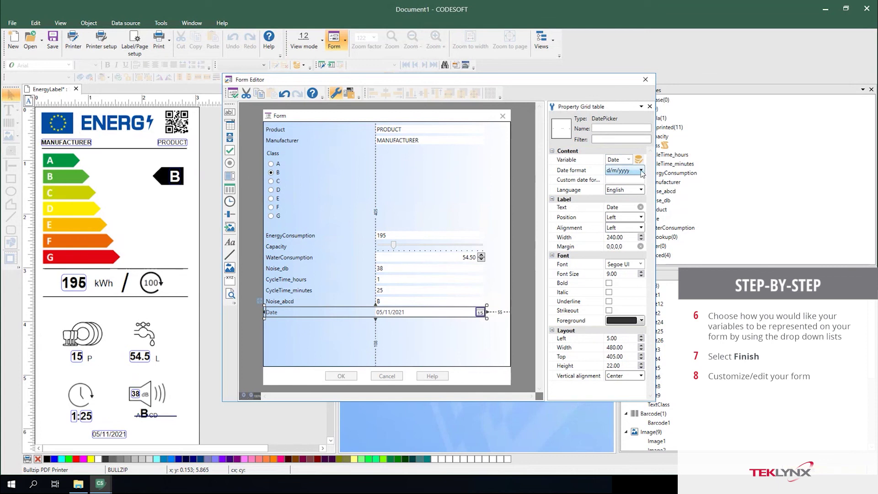
left_click(642, 171)
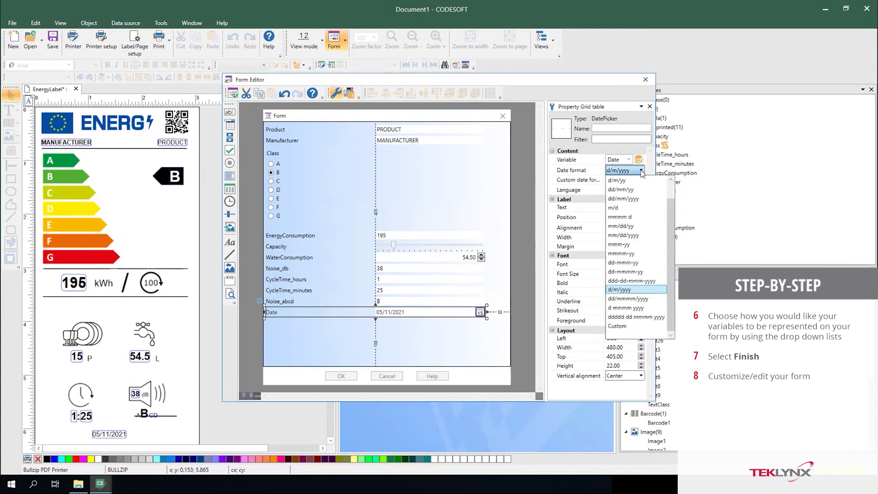
left_click(627, 236)
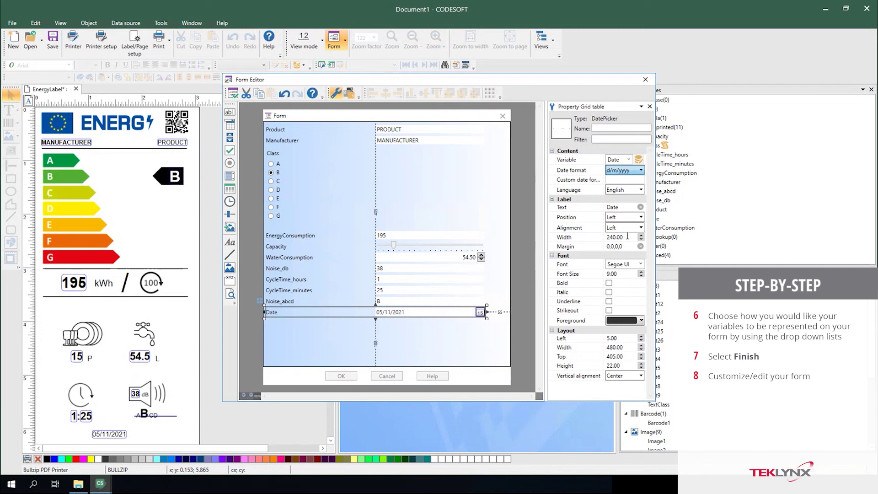
left_click(392, 360)
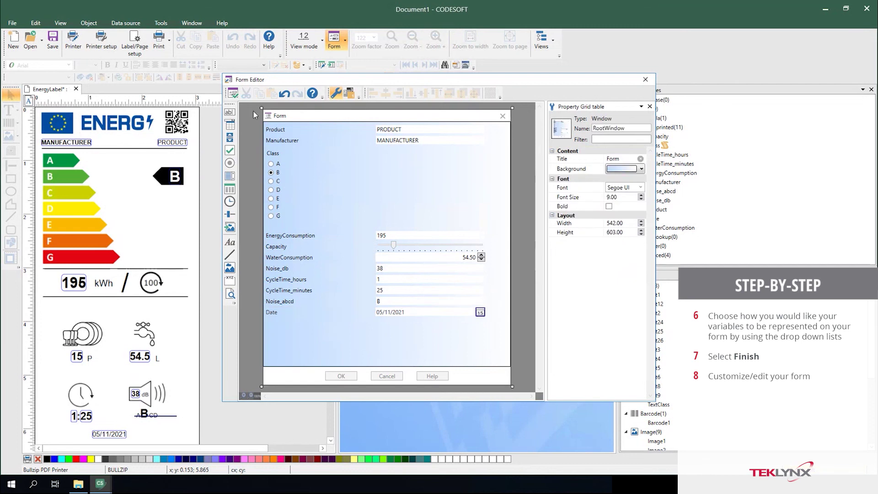
Close the Form Editor and step the Class selection through A to E
left_click(646, 81)
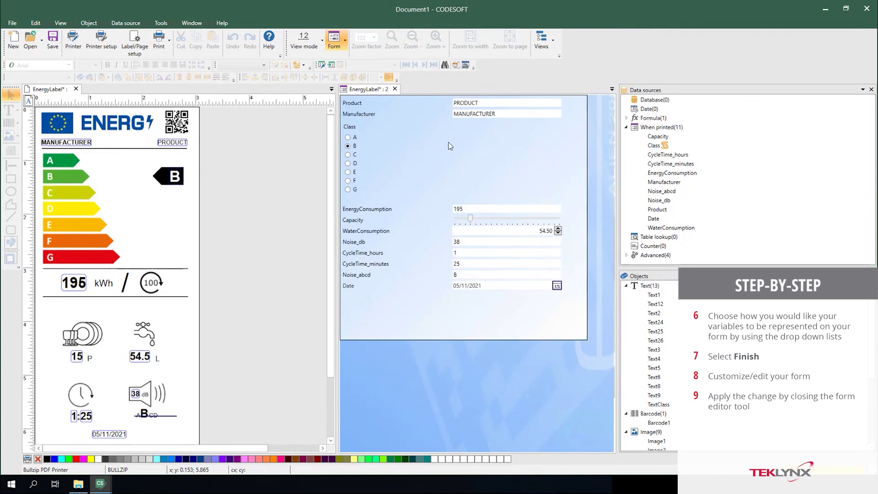
left_click(348, 137)
left_click(348, 146)
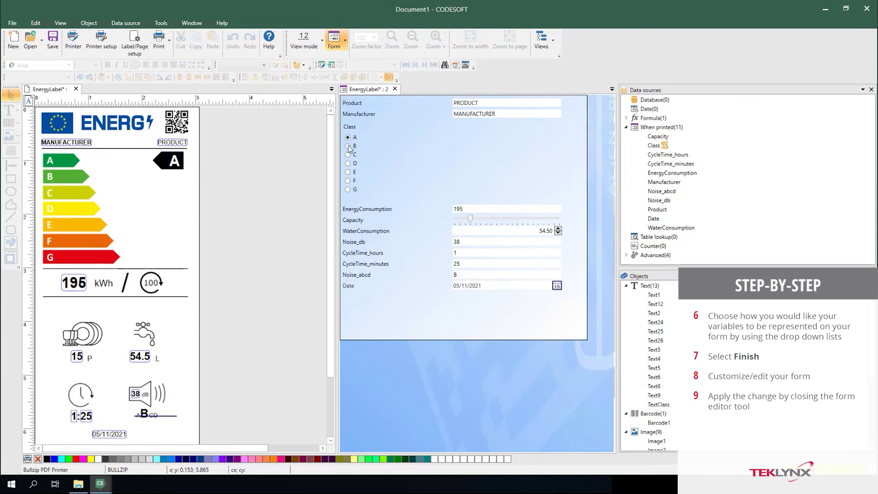
left_click(348, 155)
left_click(348, 164)
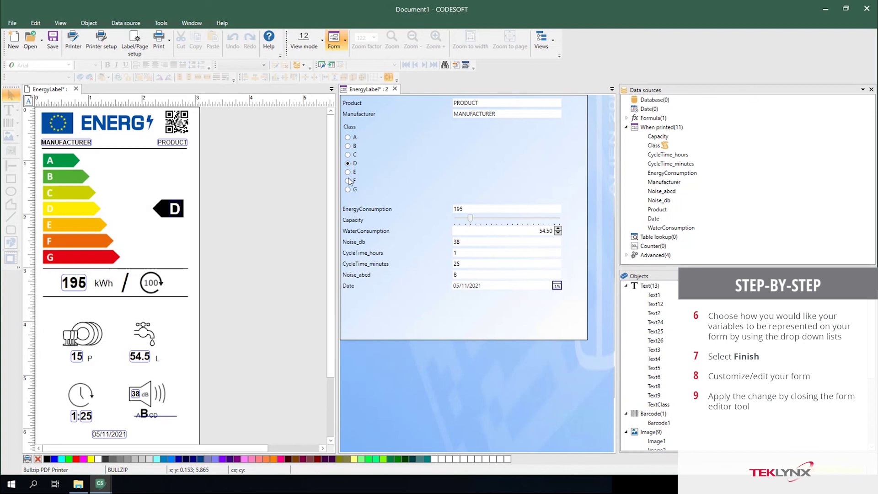
left_click(348, 172)
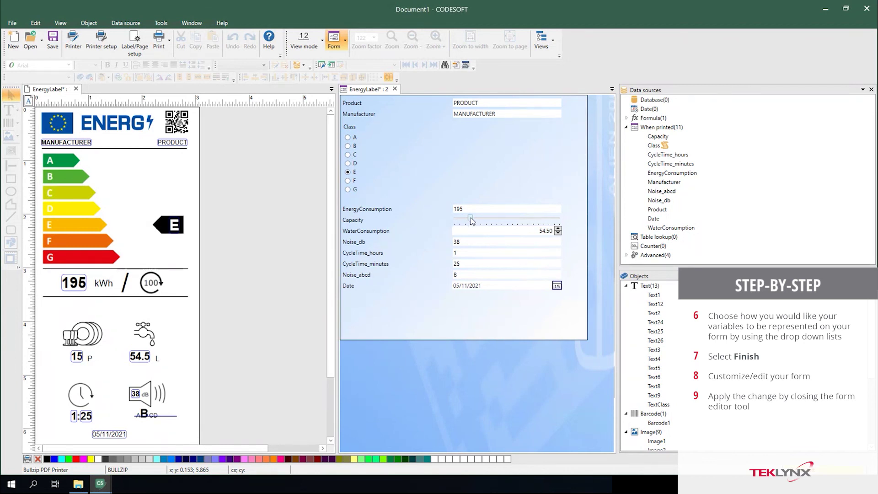
Set capacity to 75, water consumption to 52.50, and pick a date from the calendar
left_click_drag(471, 219, 533, 224)
left_click(558, 233)
left_click(558, 233)
left_click(558, 233)
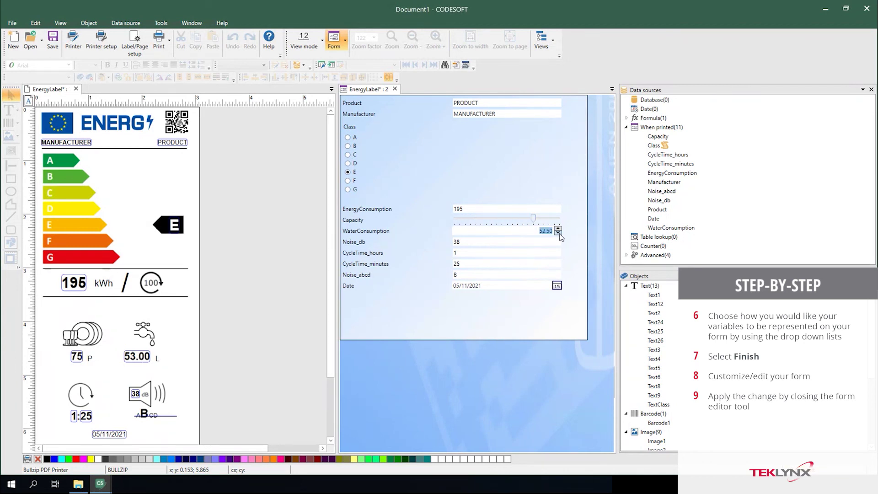
left_click(558, 233)
left_click(557, 287)
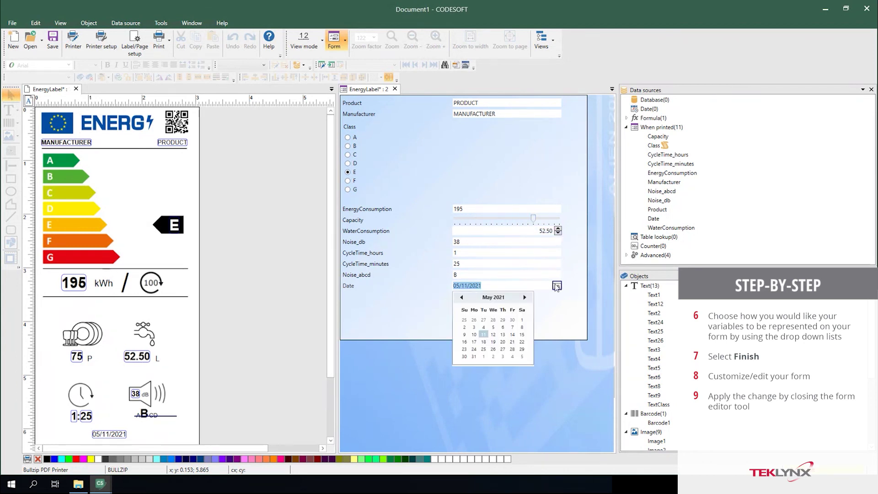
left_click(492, 338)
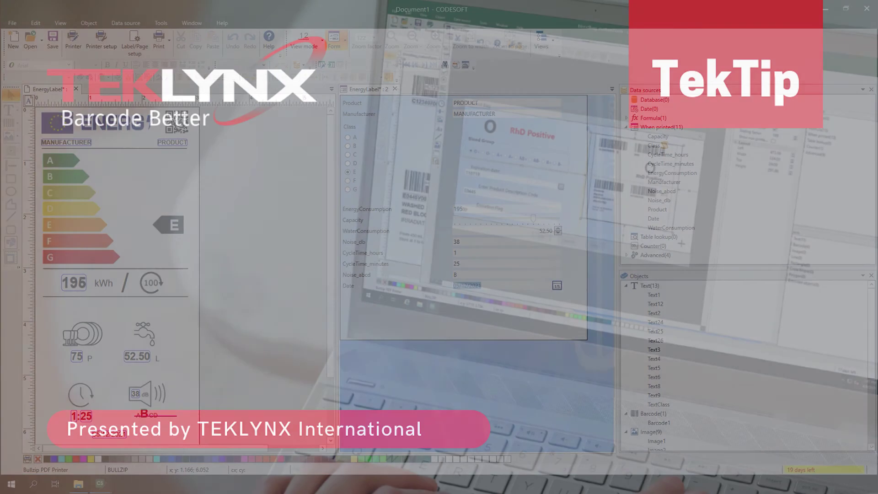